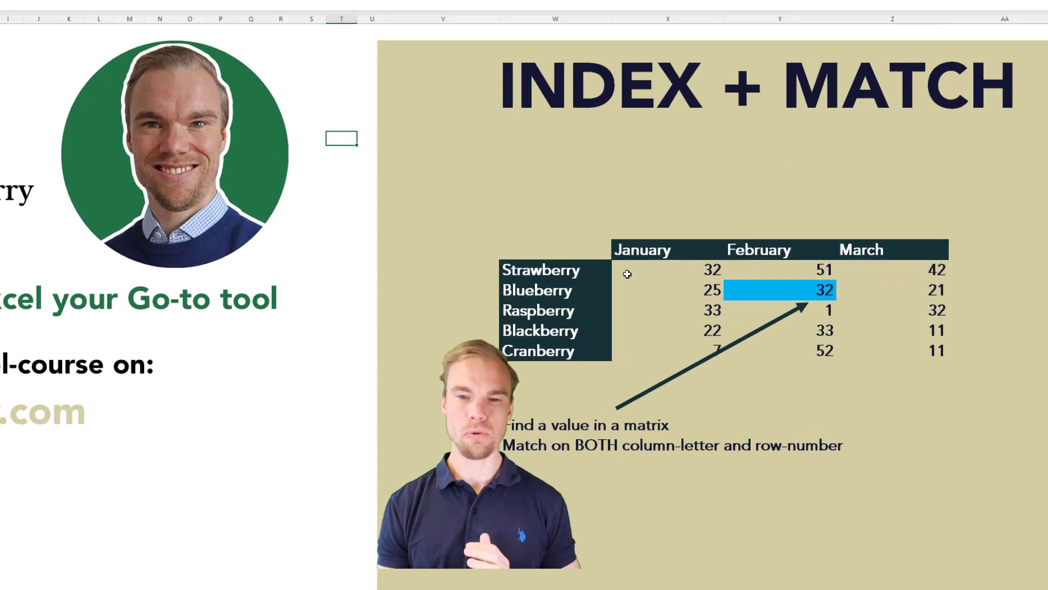
Examine the berry-by-month example matrix on the Welcome sheet, including its berry names, month headers and values.
click(692, 295)
click(890, 153)
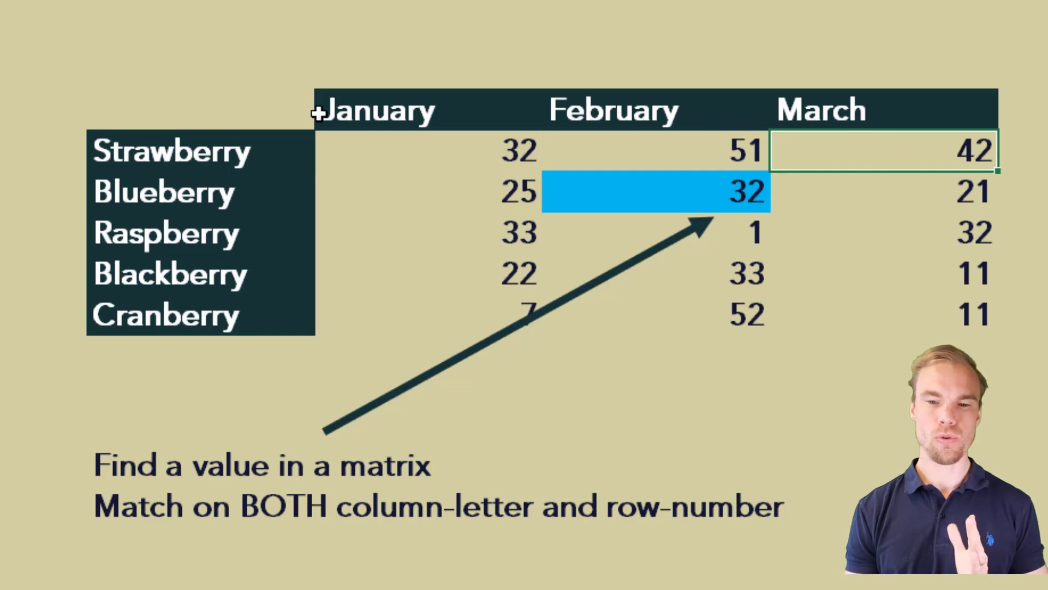
drag(262, 147, 246, 313)
click(381, 123)
drag(381, 123, 857, 109)
click(856, 111)
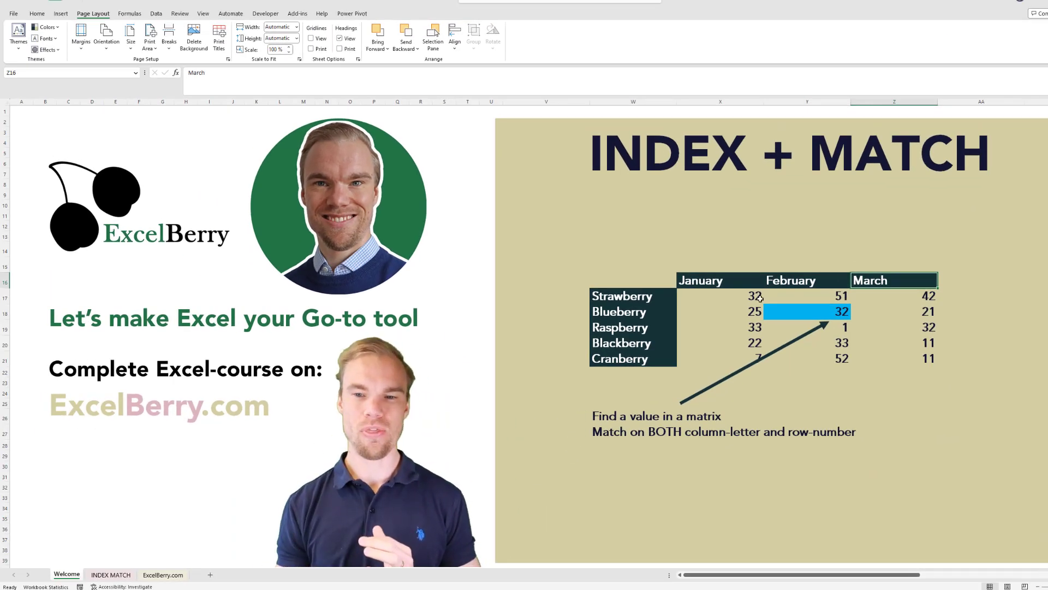
drag(727, 296, 893, 360)
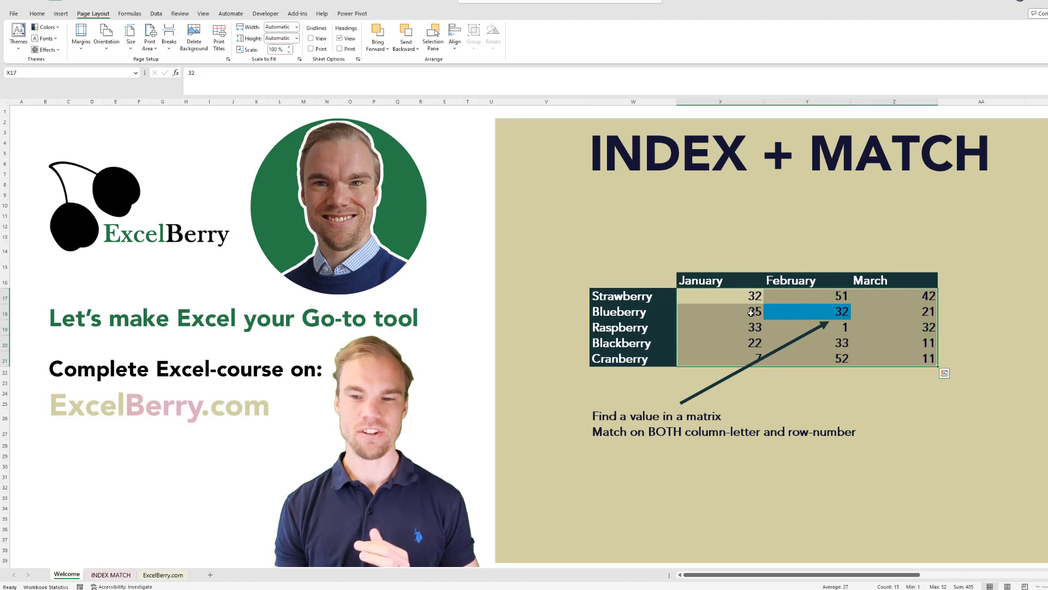
click(720, 311)
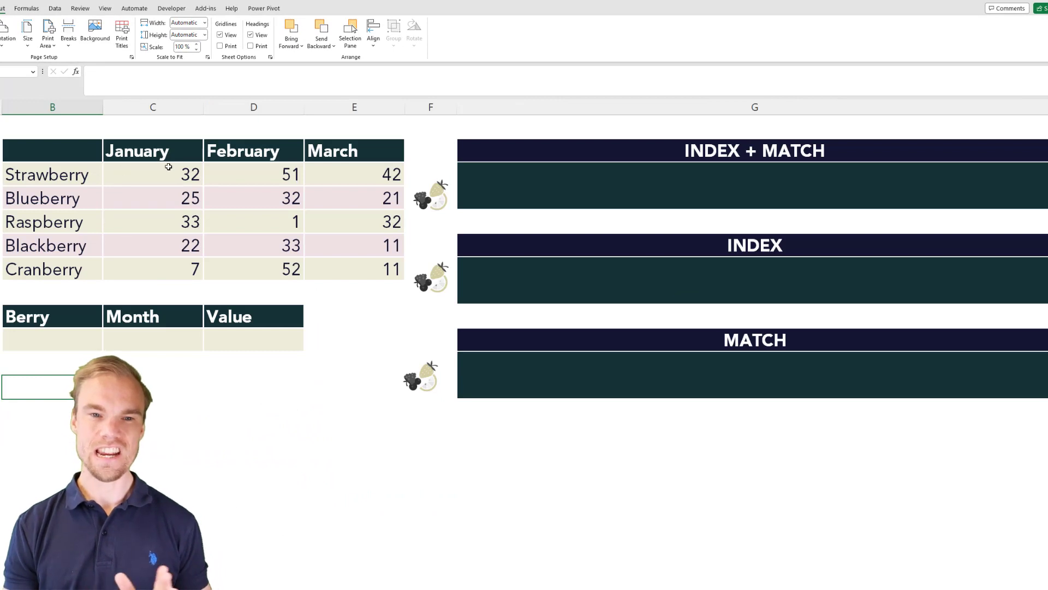
Choose Blueberry as the berry and February as the month in the lookup row below the matrix.
drag(124, 169, 382, 271)
click(57, 335)
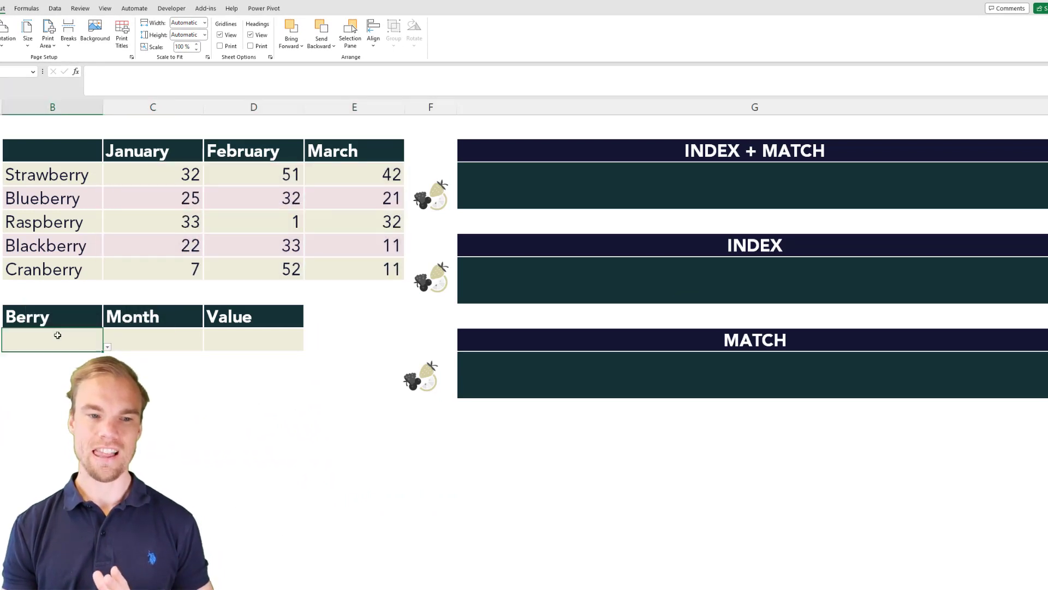
click(108, 347)
click(14, 367)
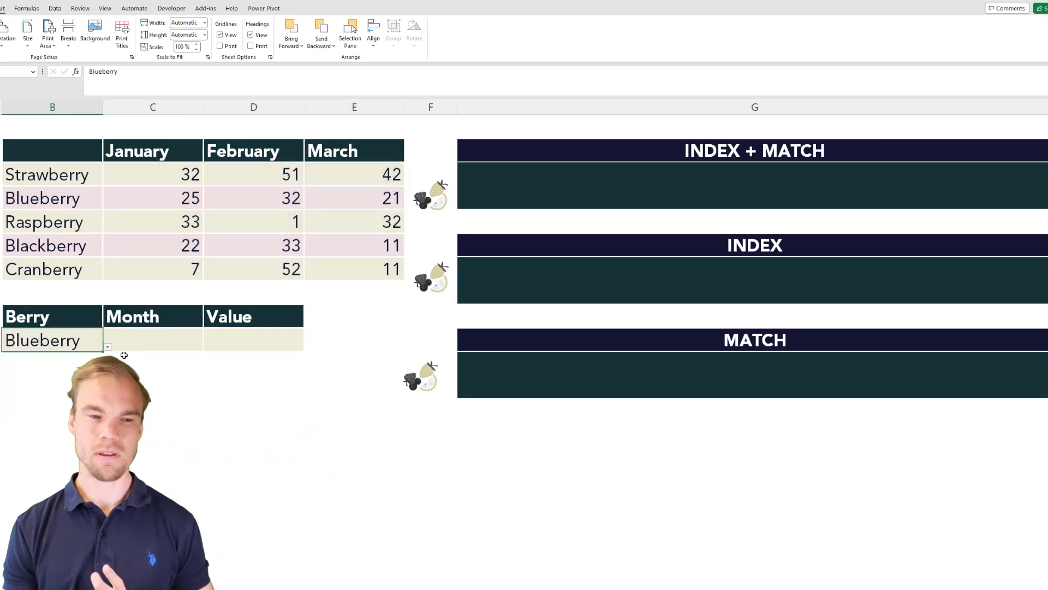
click(143, 339)
click(208, 347)
click(169, 365)
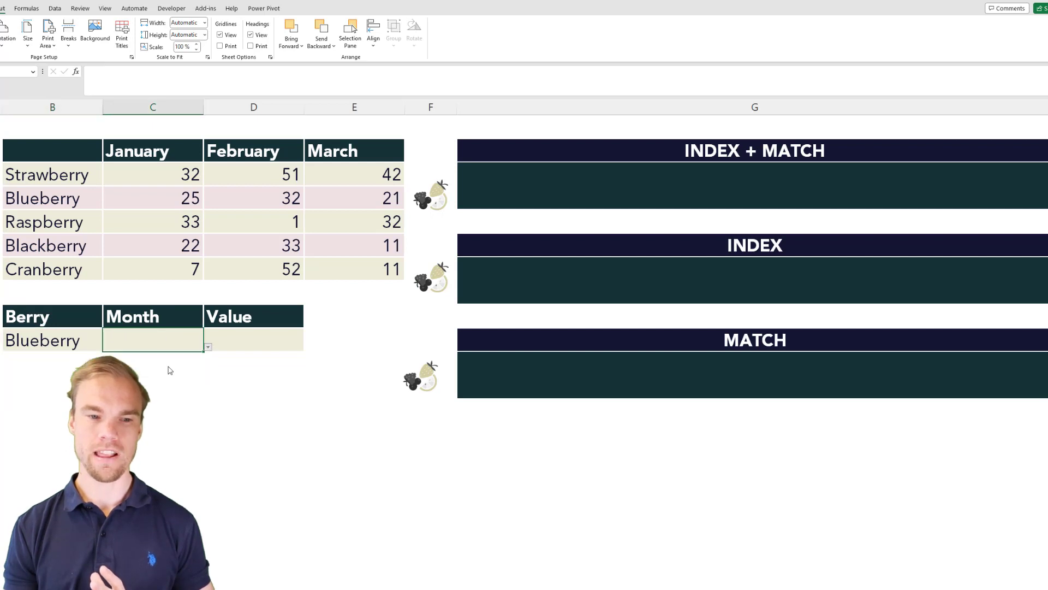
Locate the matrix value for Blueberry in February and read the explanations of INDEX + MATCH and INDEX.
click(76, 199)
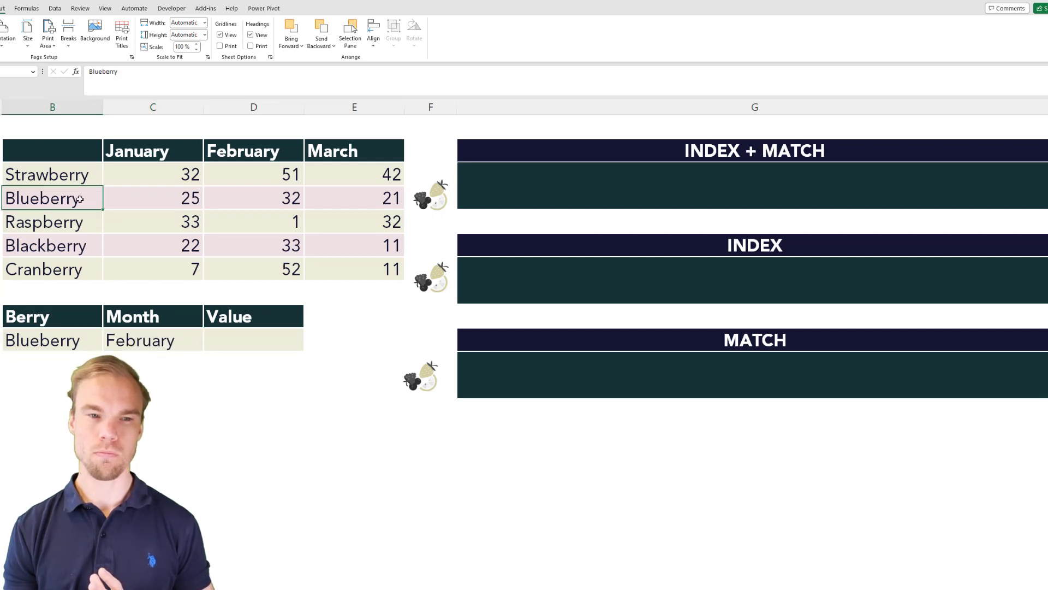
click(264, 198)
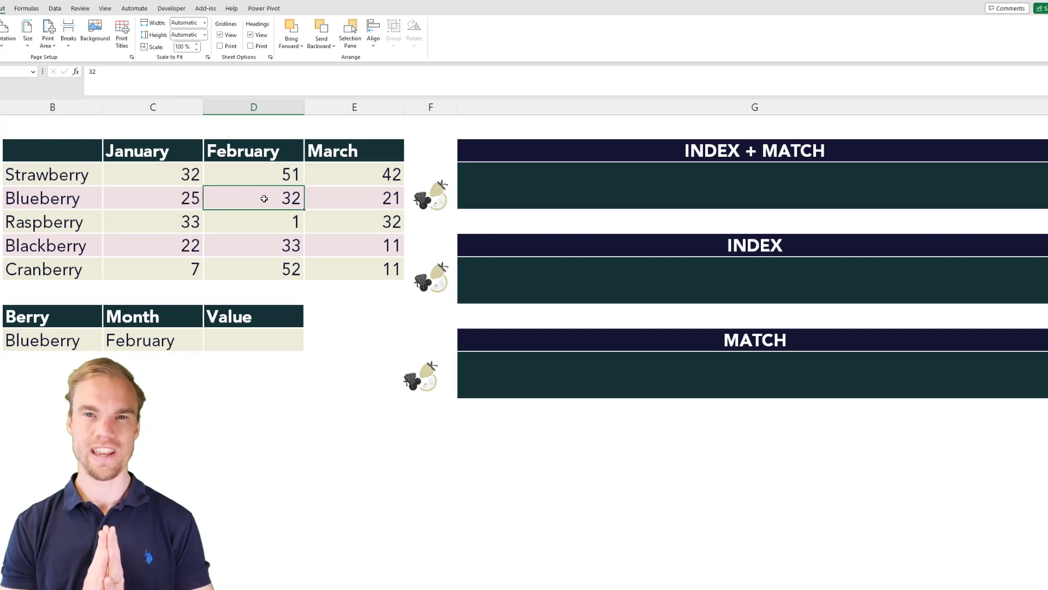
click(514, 159)
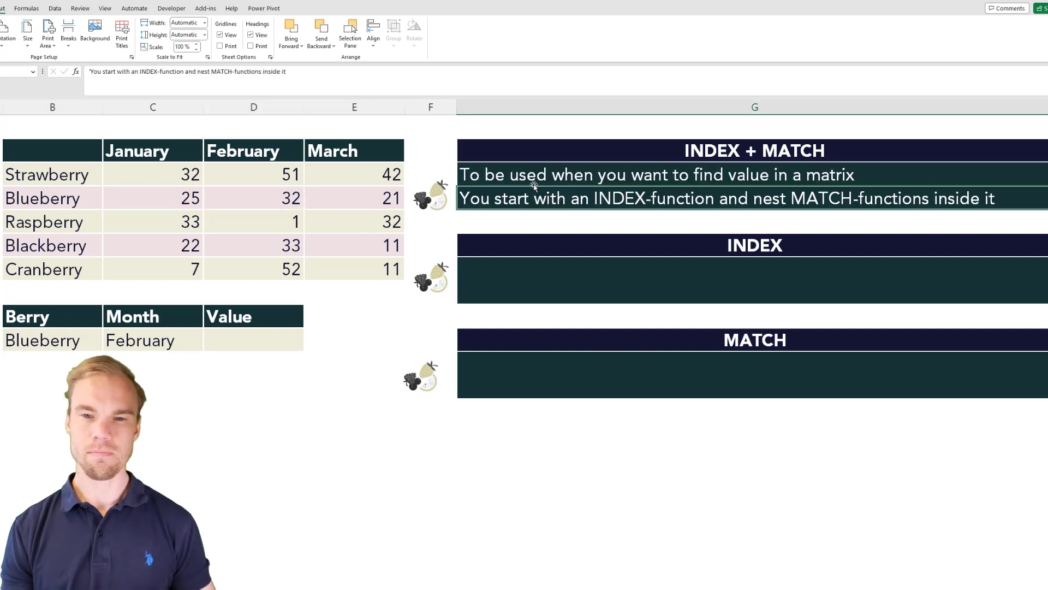
click(534, 179)
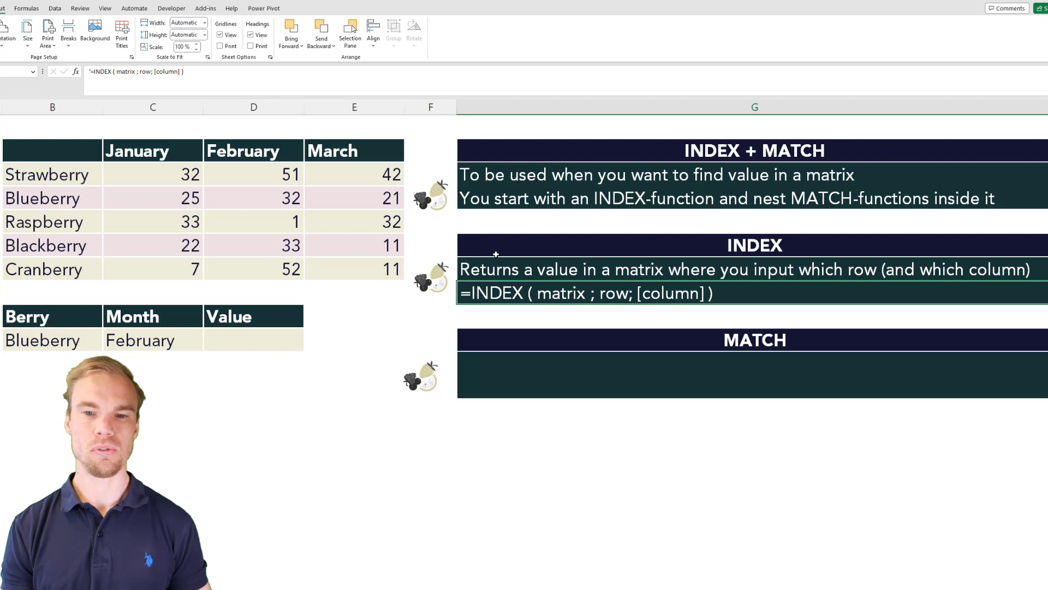
click(497, 269)
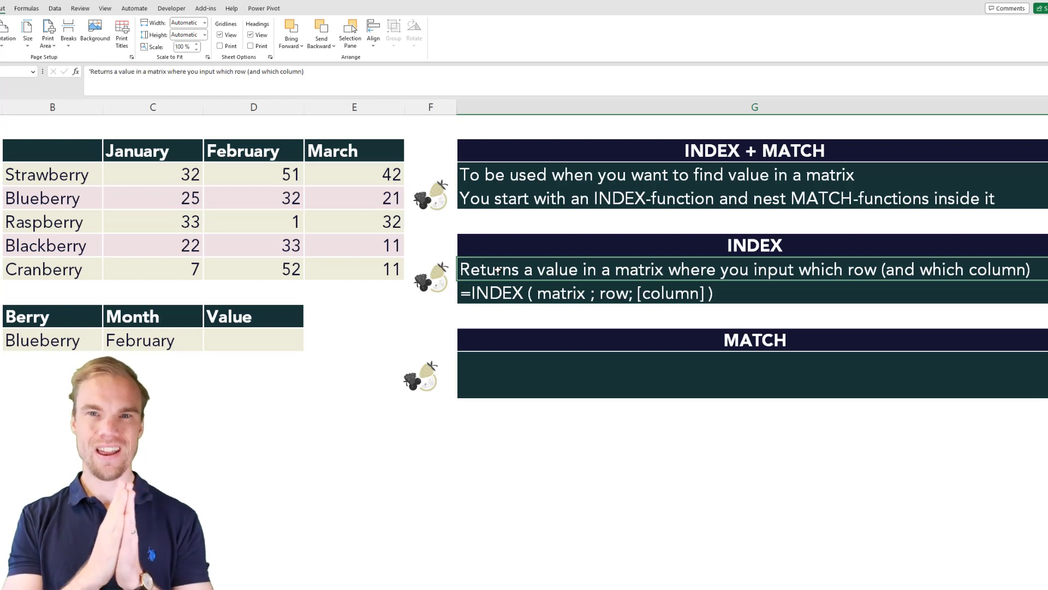
Enter the formula =INDEX(C3:E7;2;2) in the Value cell D10.
click(248, 343)
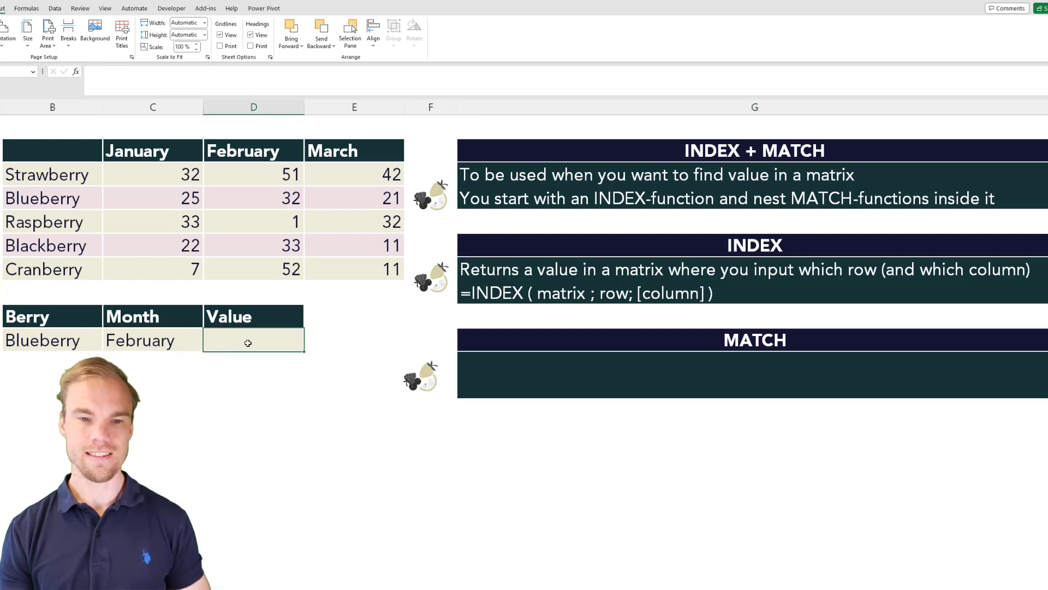
text(=index)
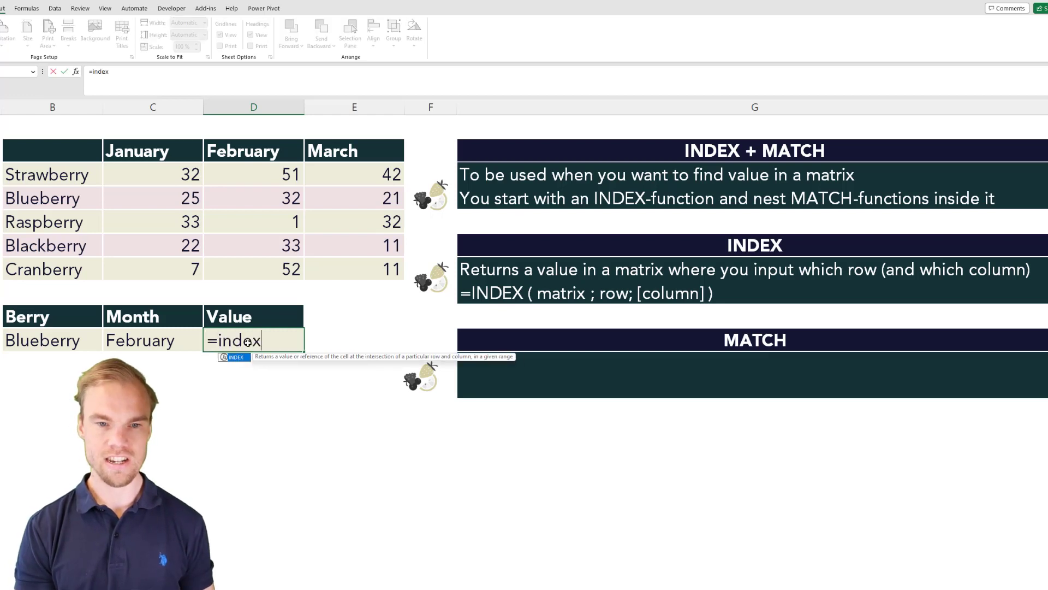
key(Tab)
click(113, 169)
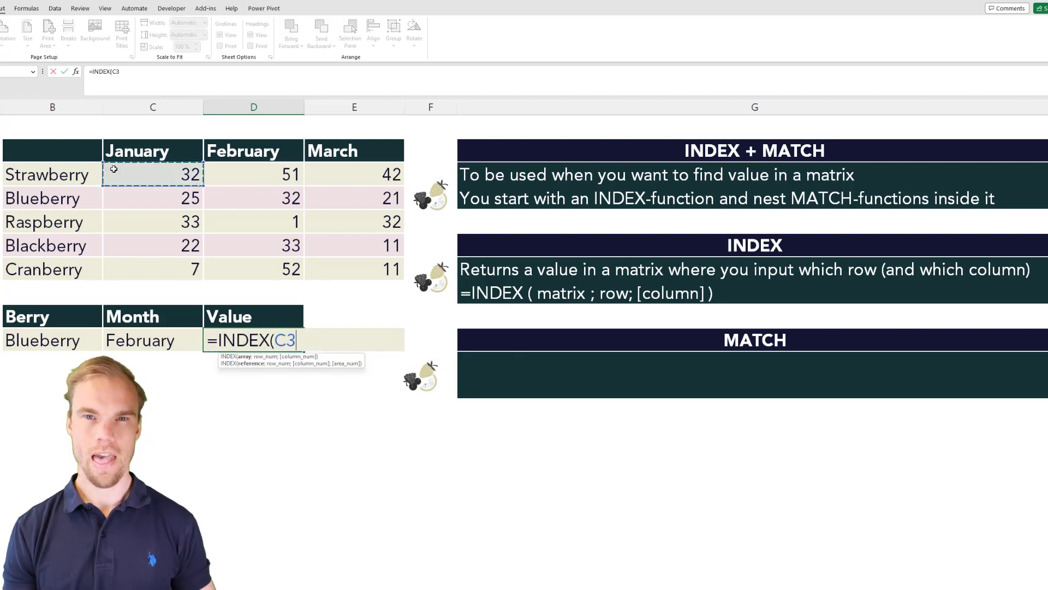
drag(113, 170, 321, 265)
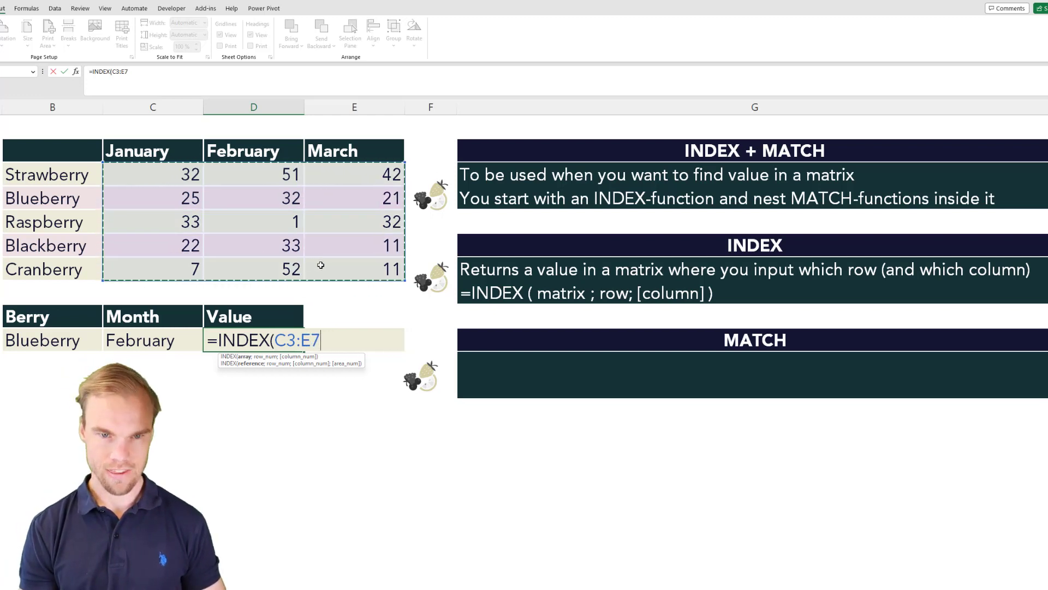
text(;)
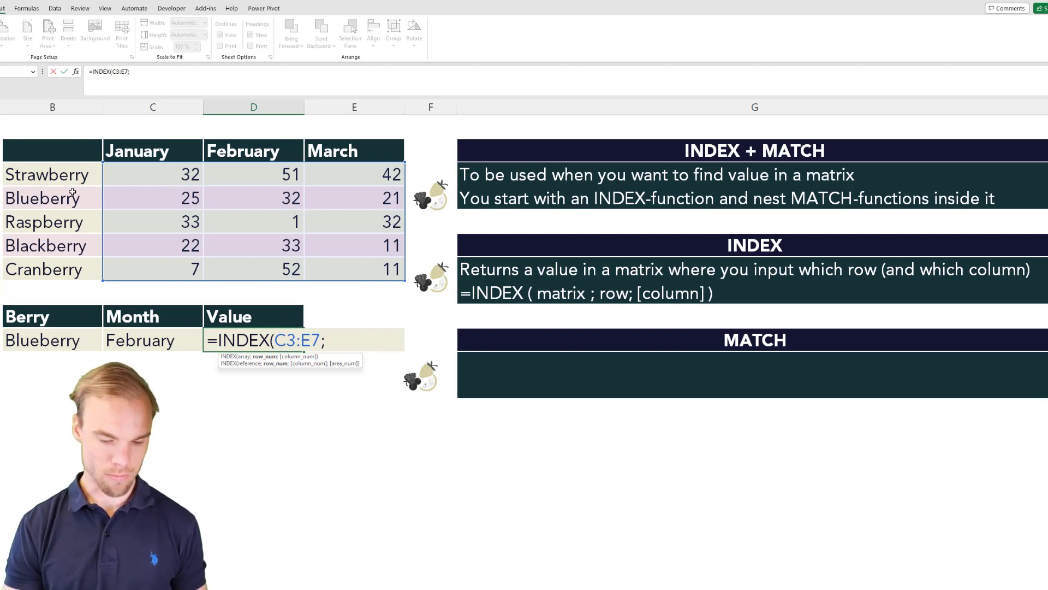
text(2;)
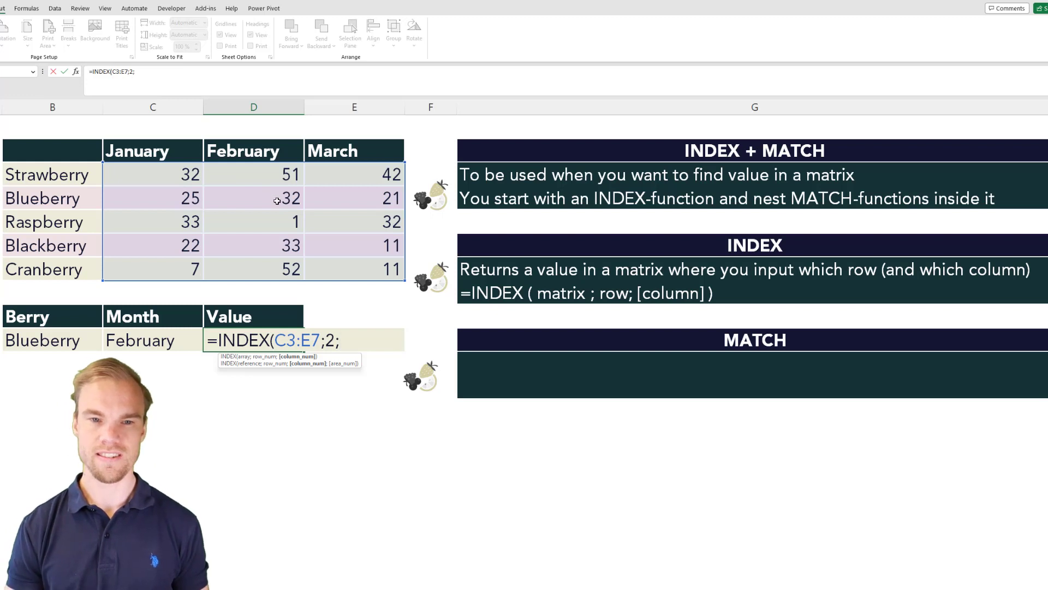
text(2))
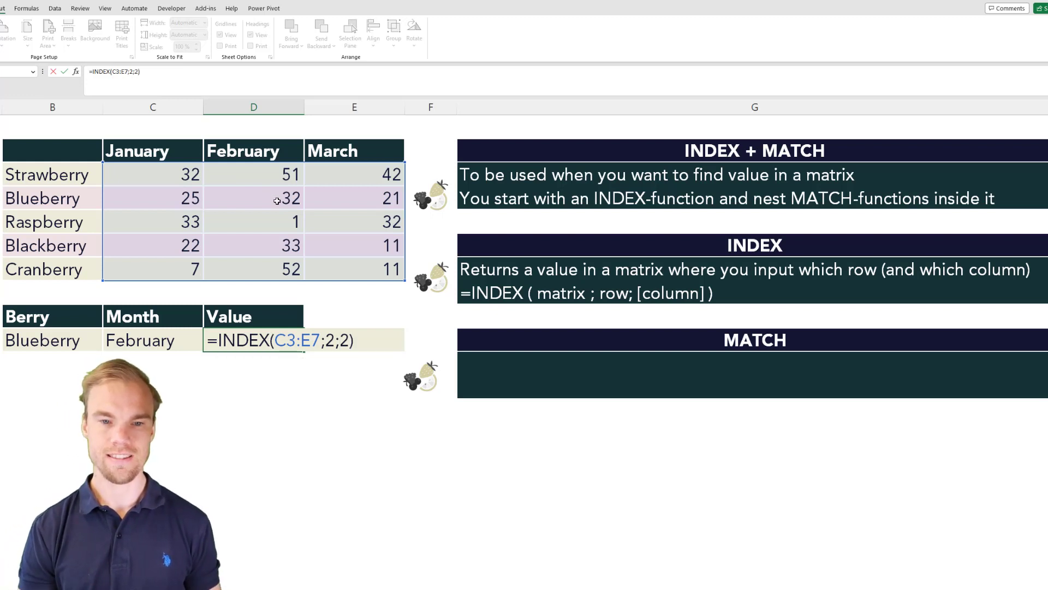
key(Return)
key(Up)
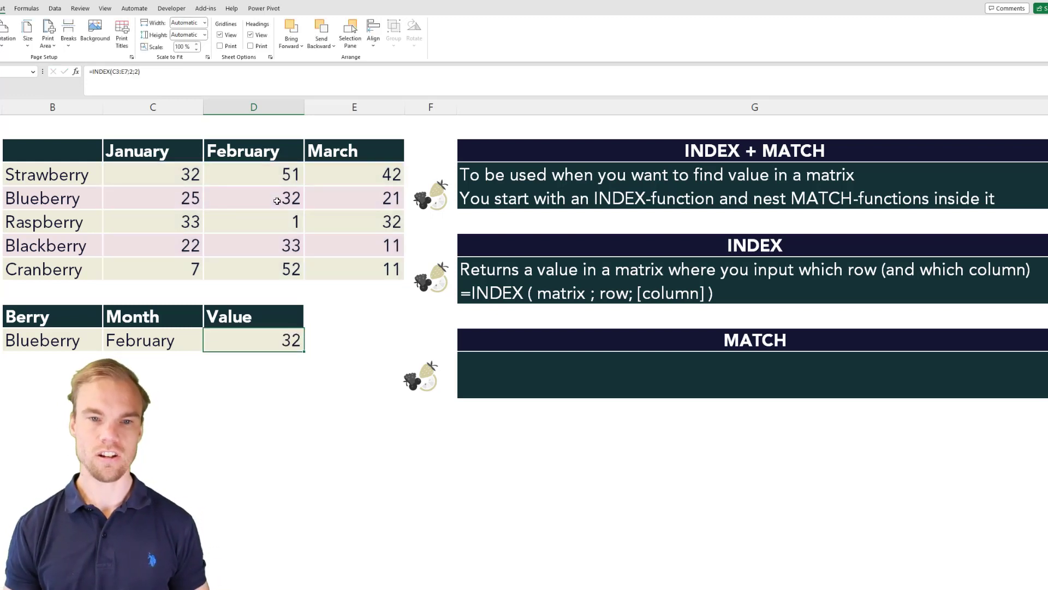
Review the fixed row and column arguments of the INDEX formula, the MATCH explanation and the list of berry names.
double_click(258, 347)
drag(336, 340, 350, 339)
click(344, 339)
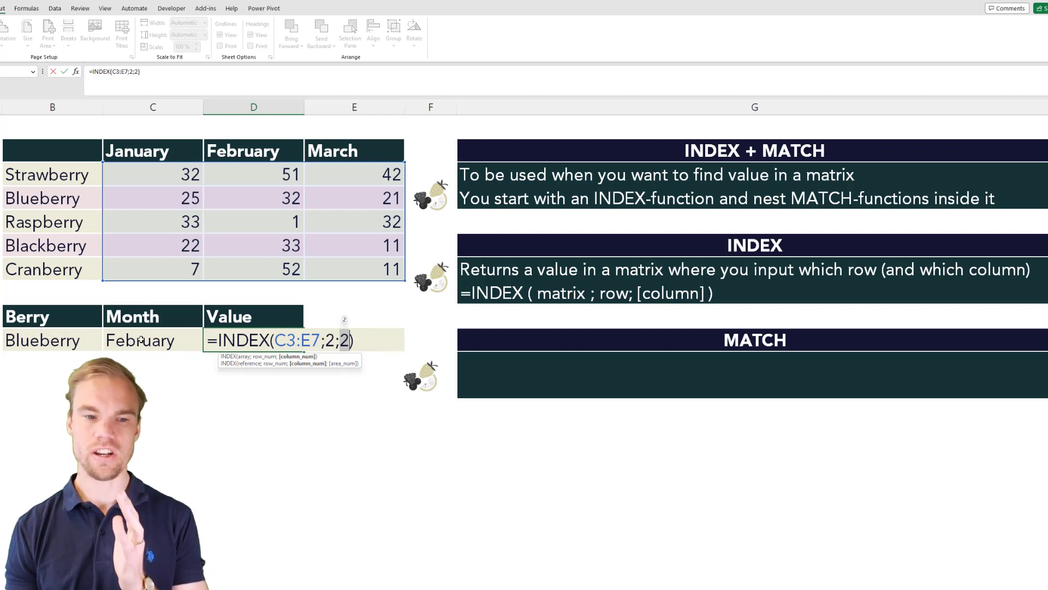
key(ctrl+Return)
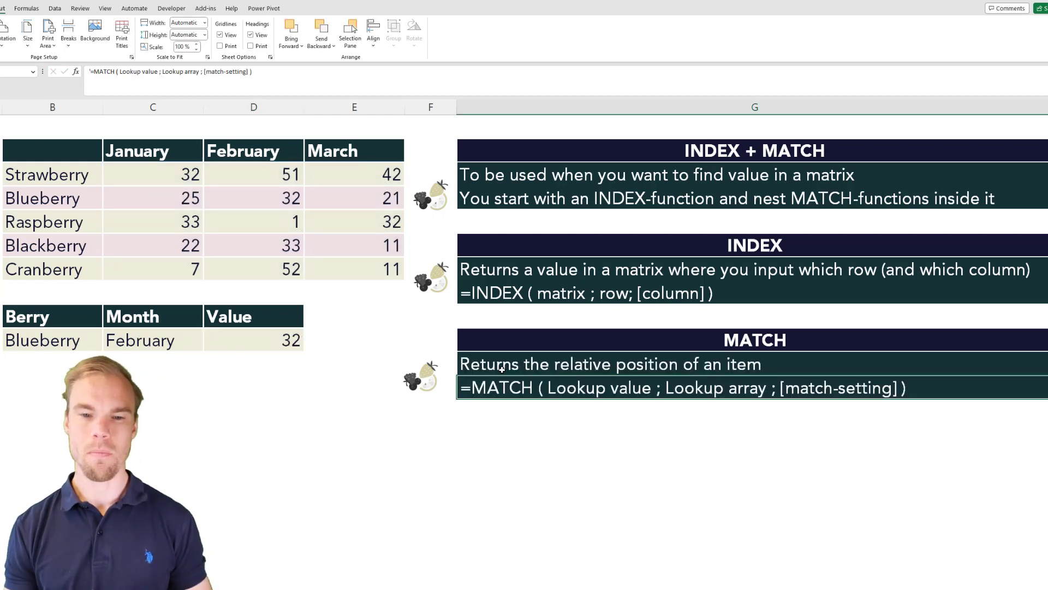
click(517, 354)
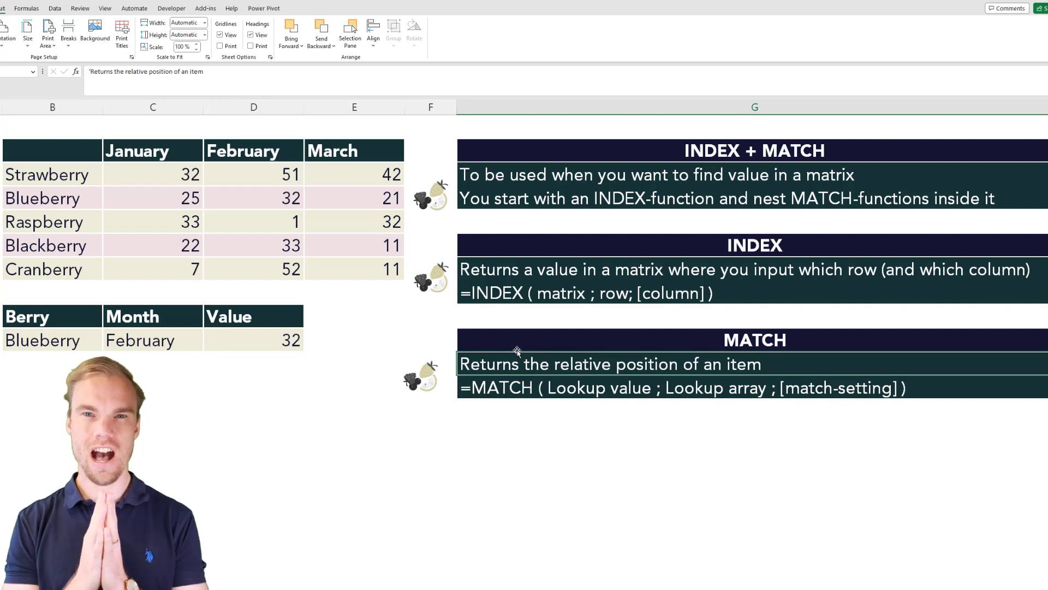
drag(80, 173, 76, 268)
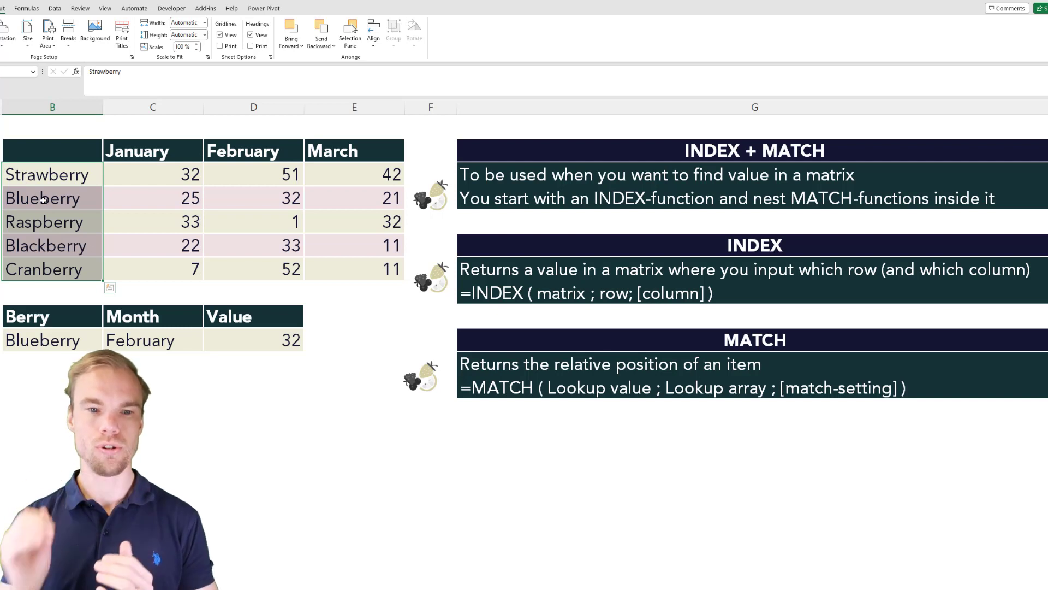
Replace the row argument of the INDEX formula in D10 with MATCH(B10;B3:B7;0).
click(261, 343)
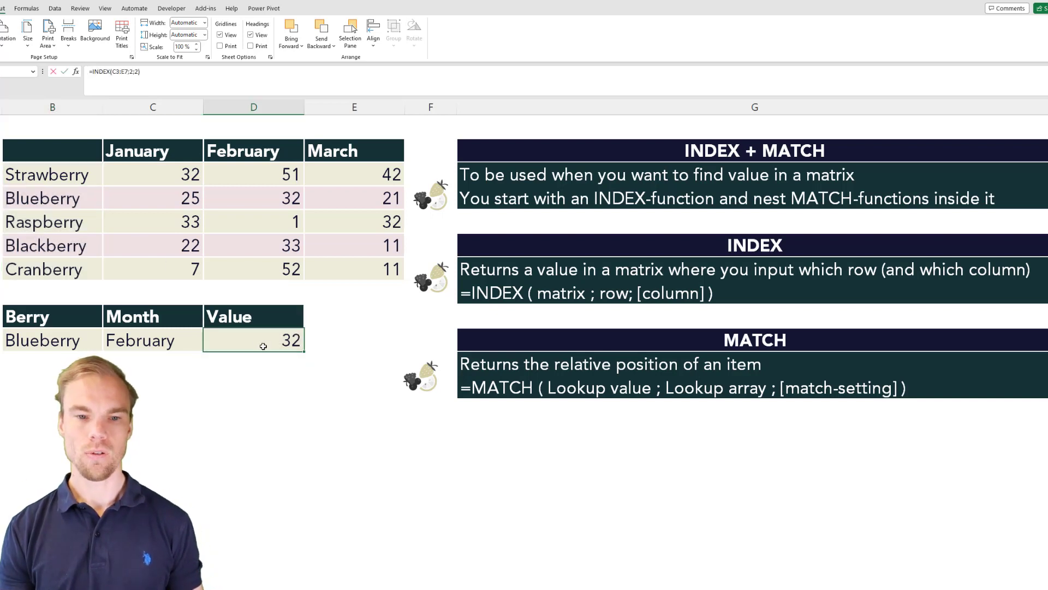
double_click(263, 346)
double_click(330, 340)
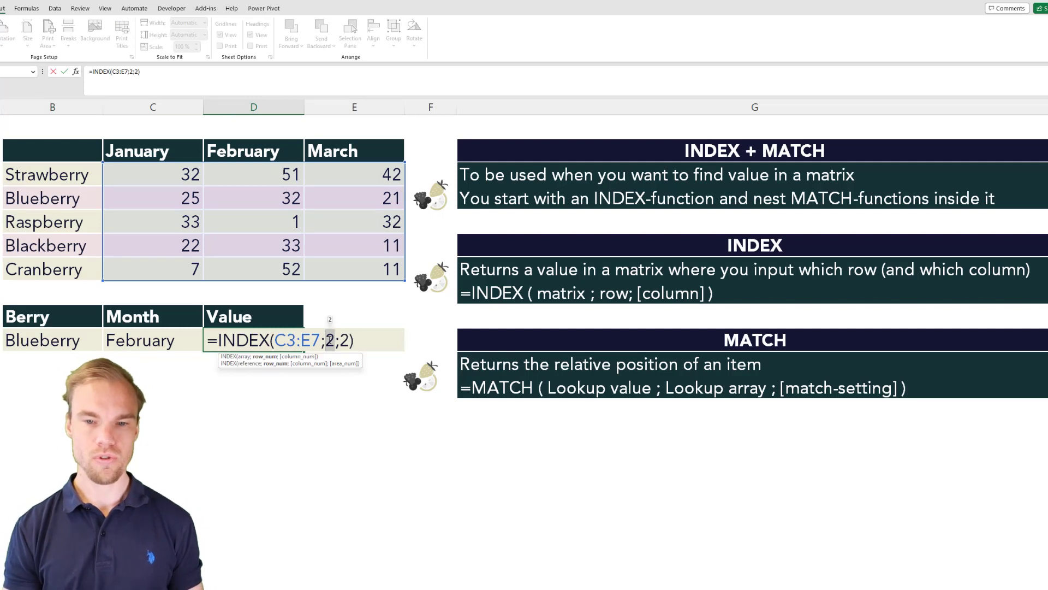
text(match)
key(Tab)
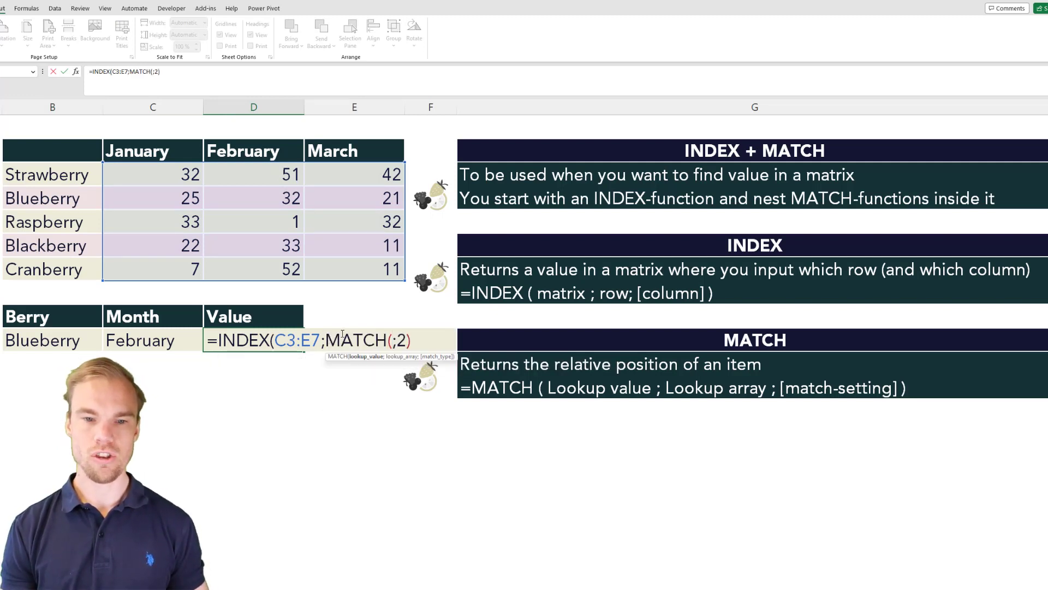
click(75, 341)
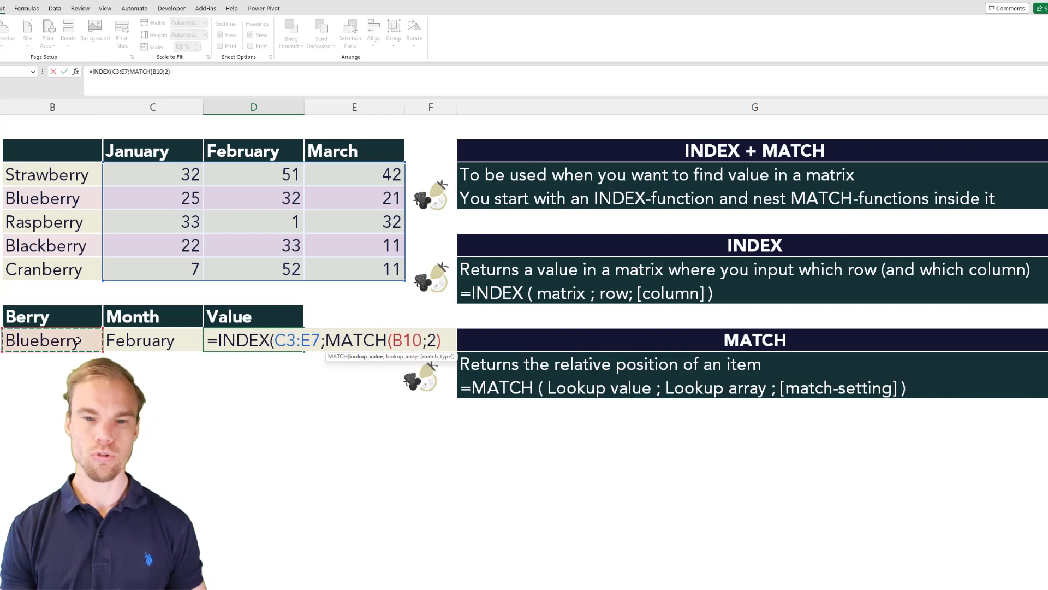
text(;)
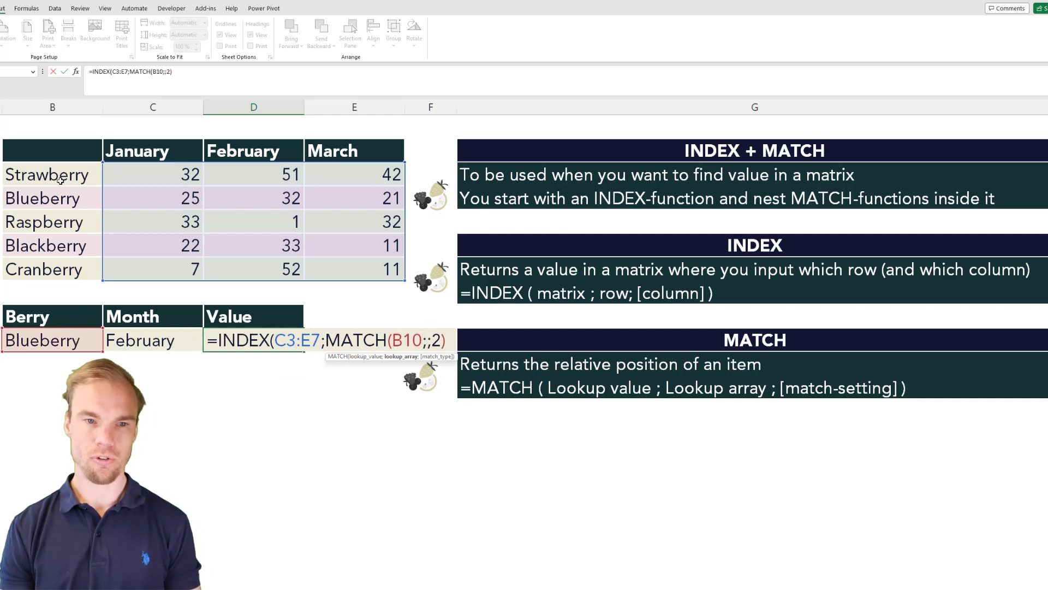
drag(60, 176, 60, 262)
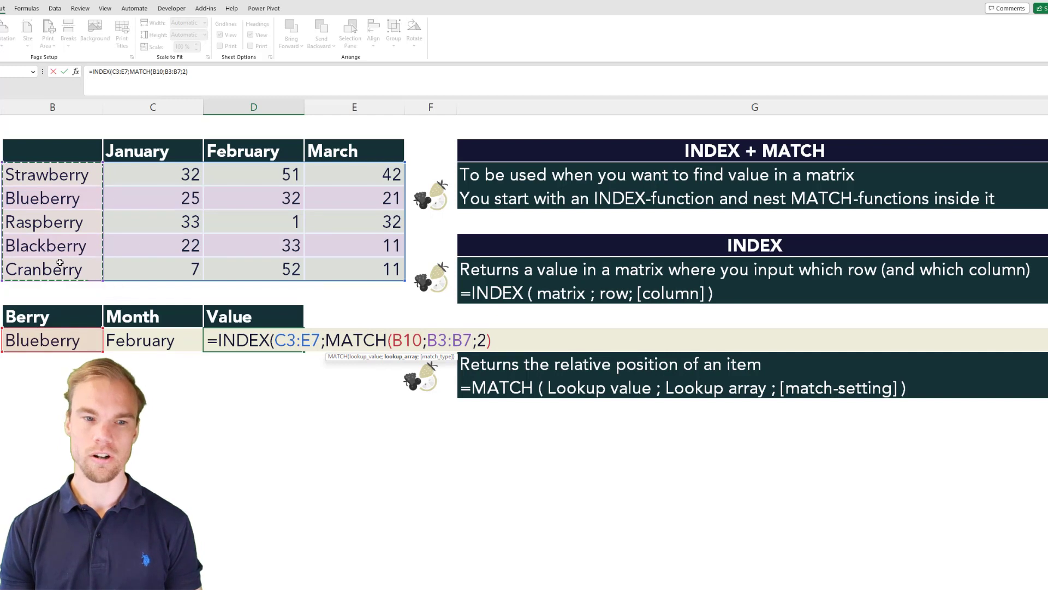
text(;)
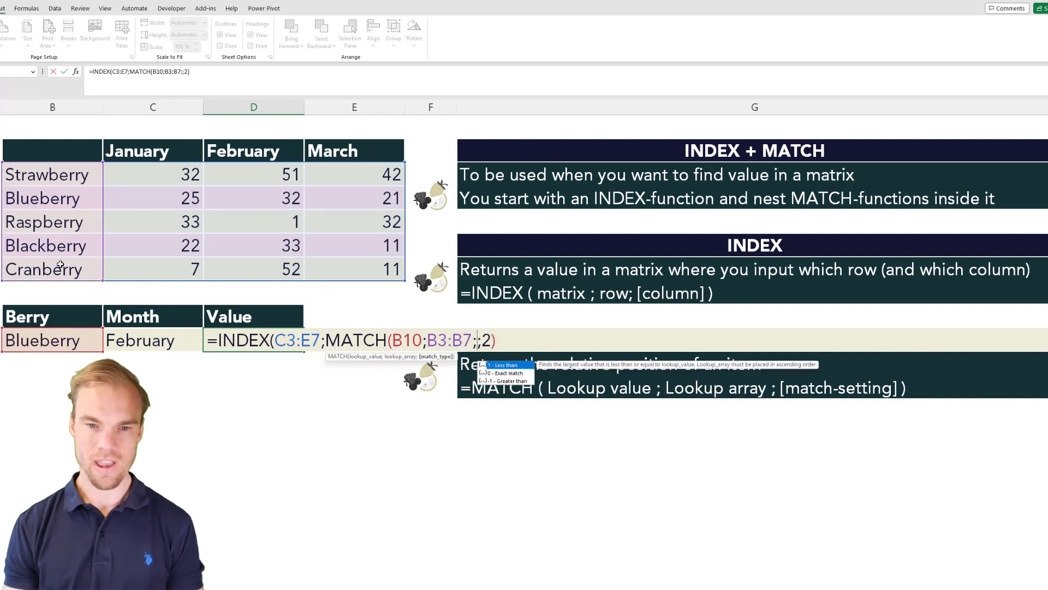
key(Down)
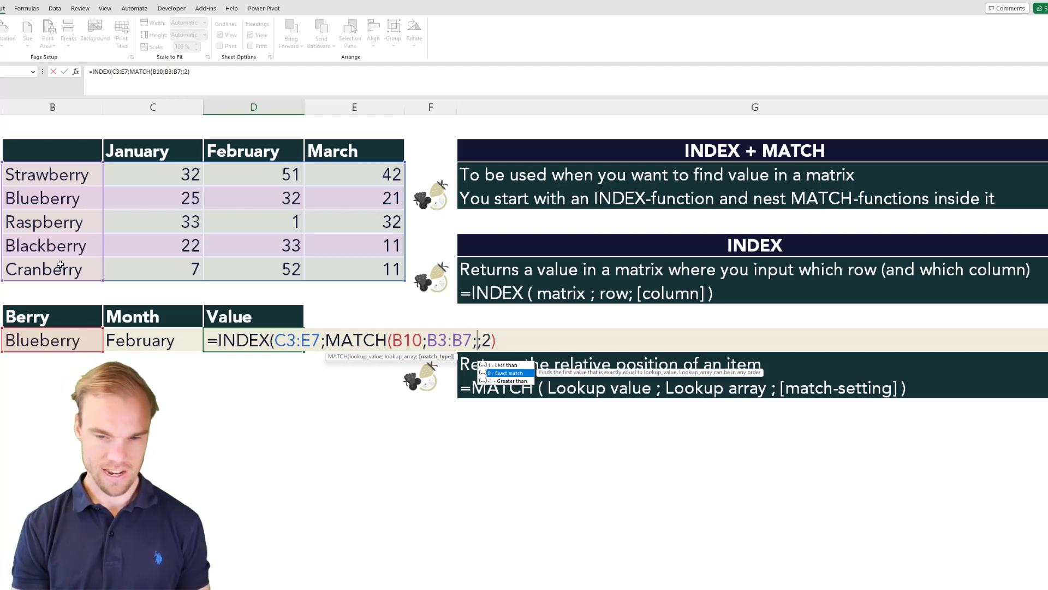
text(0)
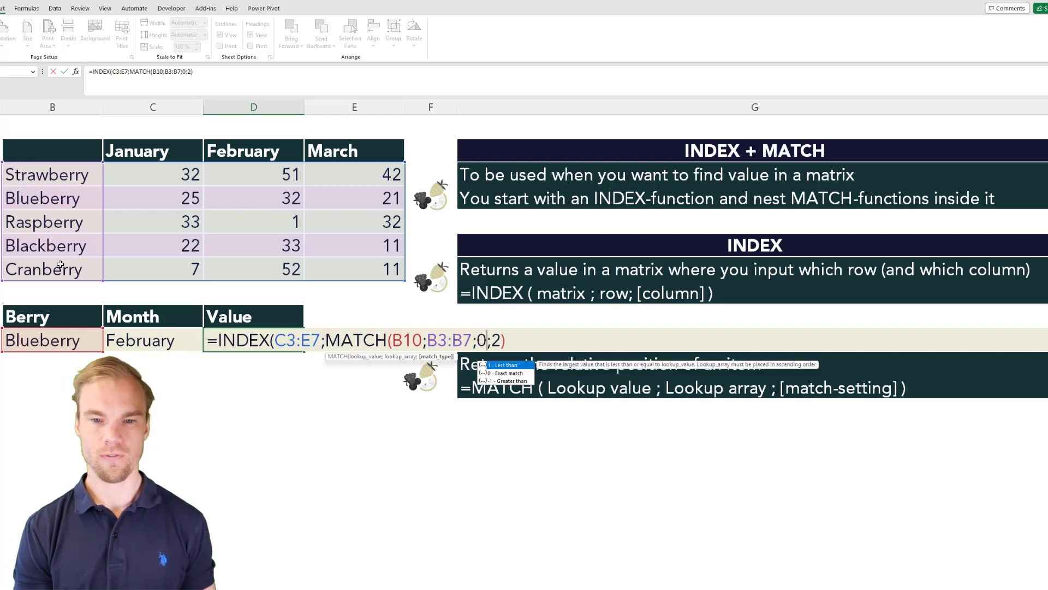
text())
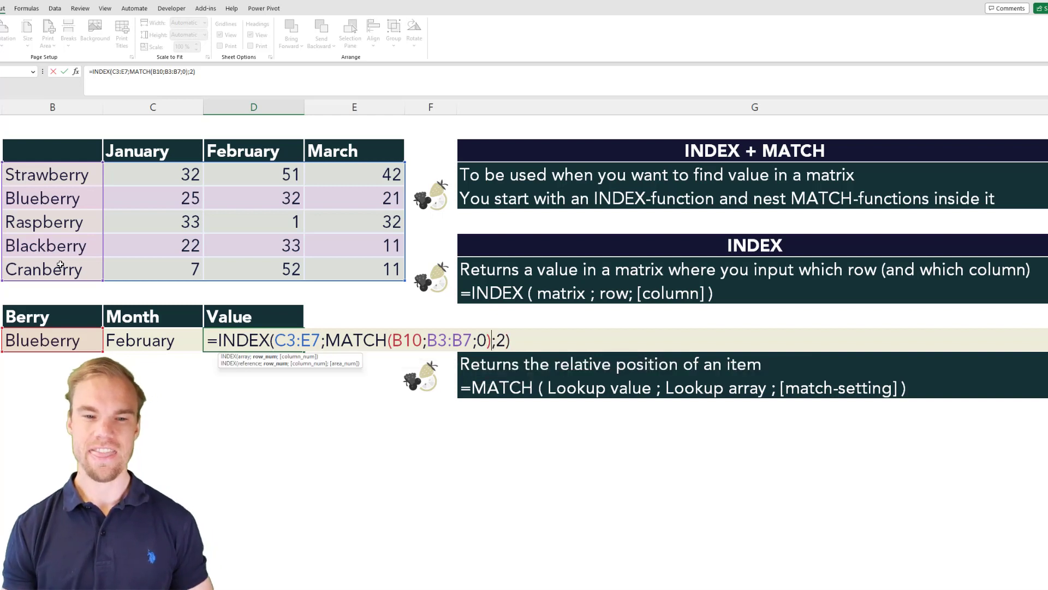
Replace the fixed column argument of the INDEX formula in D10 with MATCH(C10;C2:E2;0) and enter the formula.
click(505, 340)
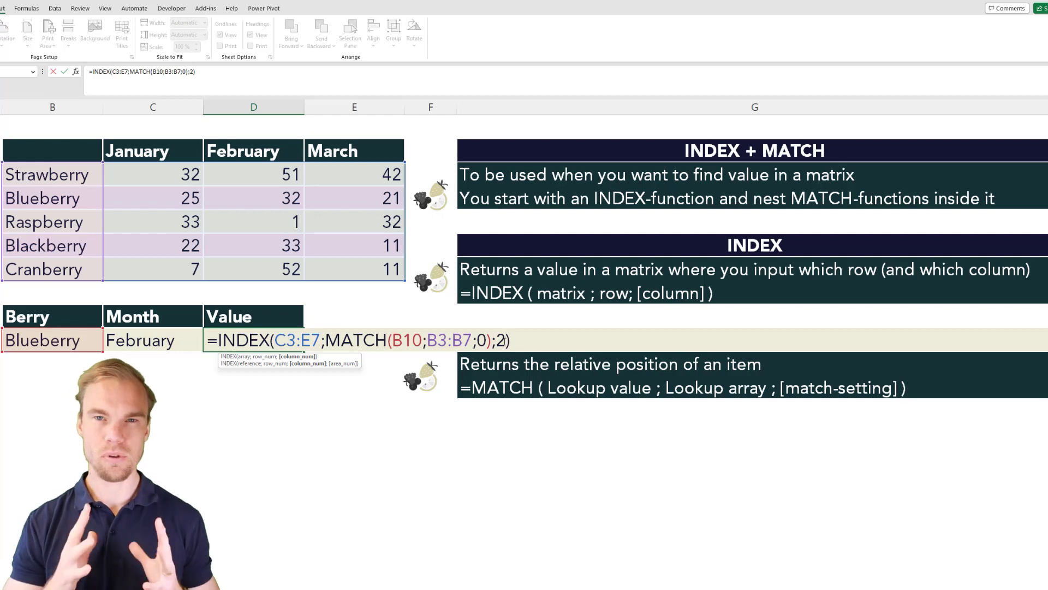
key(BackSpace)
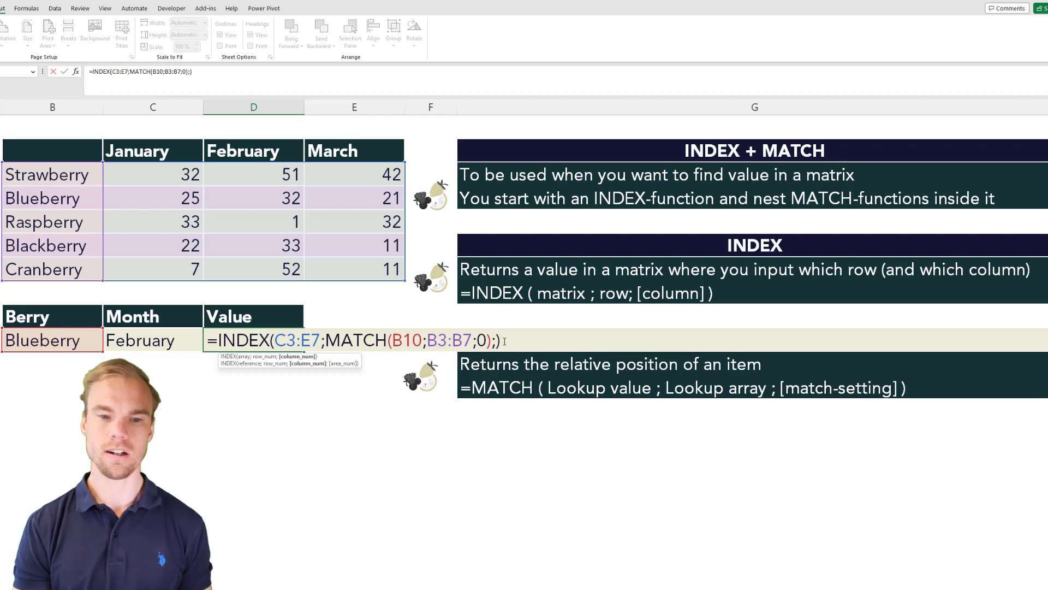
text(mat)
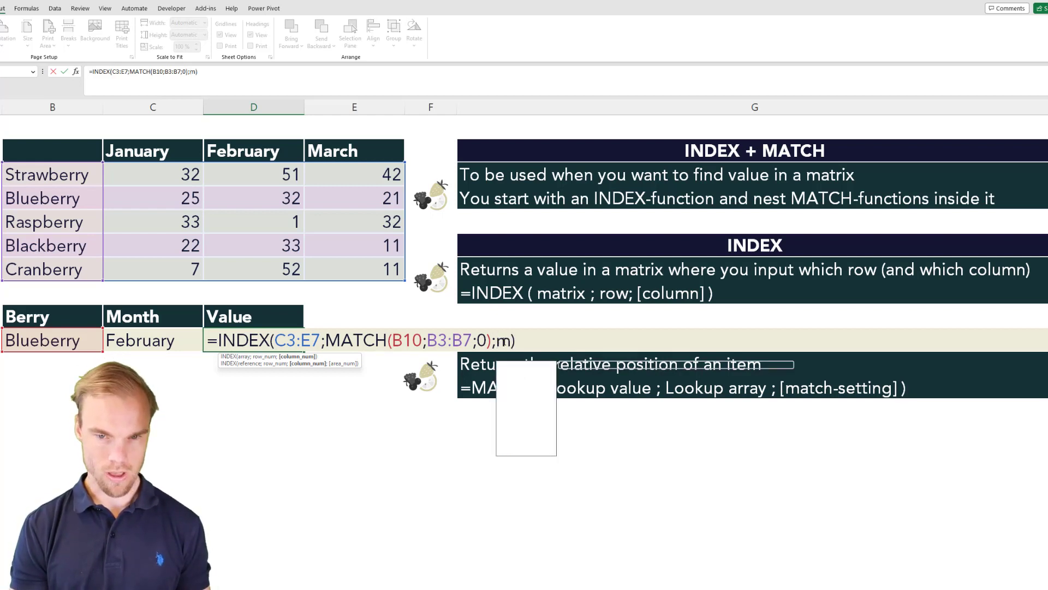
key(Tab)
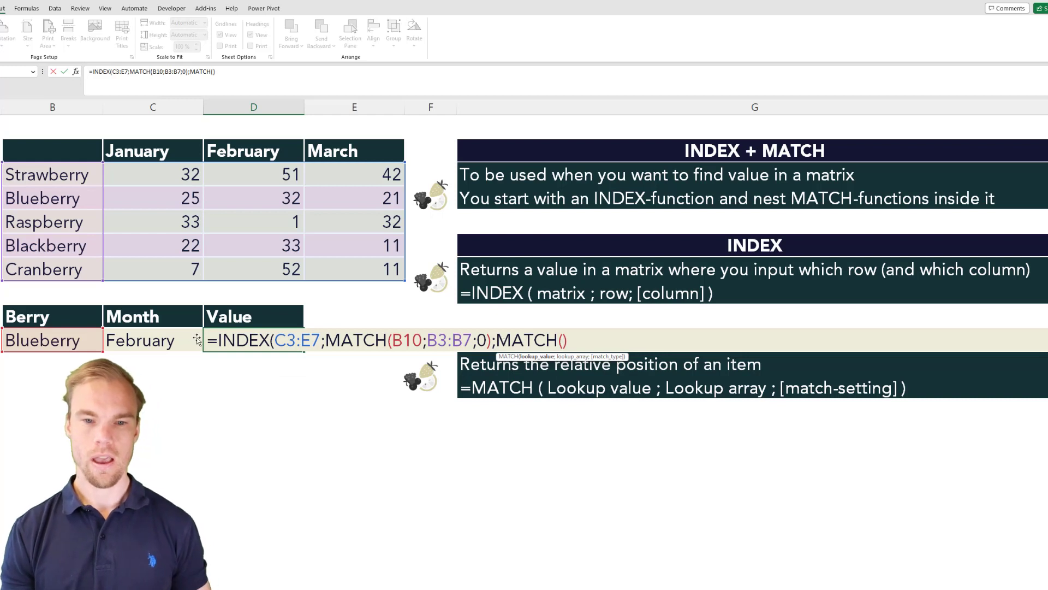
click(172, 339)
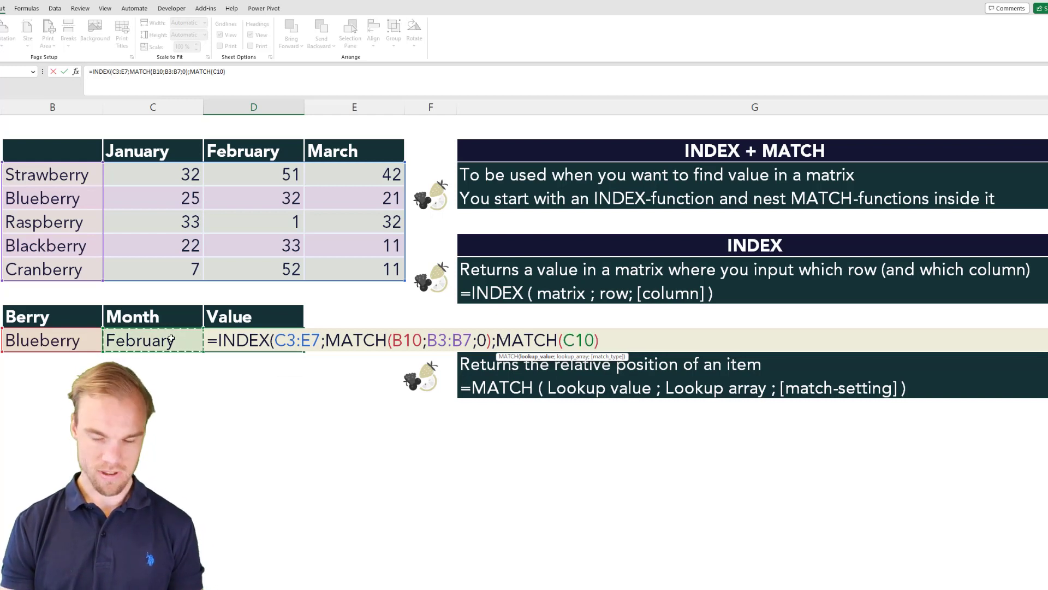
text(;)
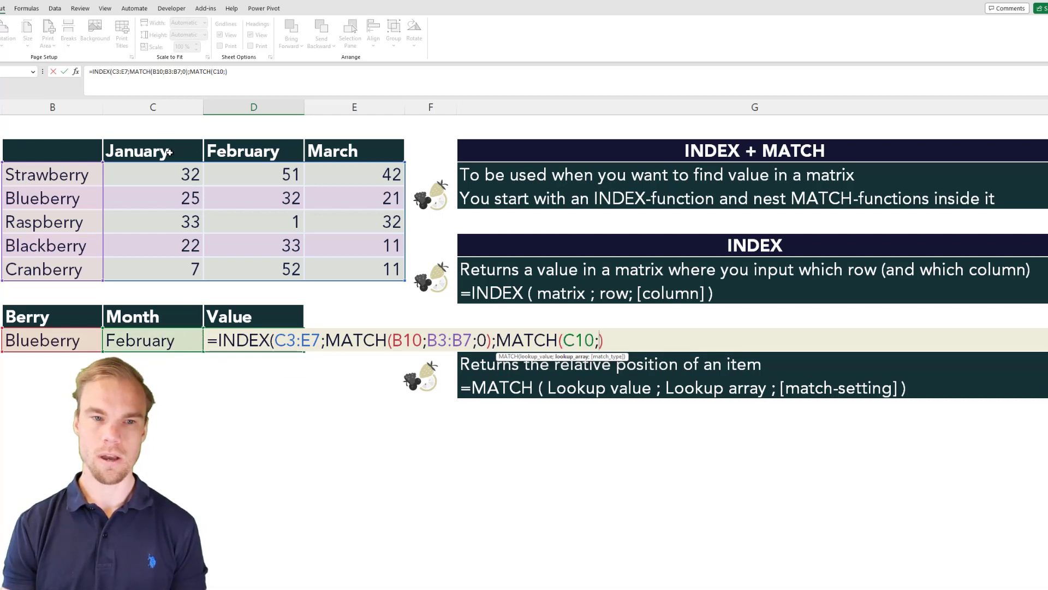
drag(169, 153, 321, 147)
text(;0)
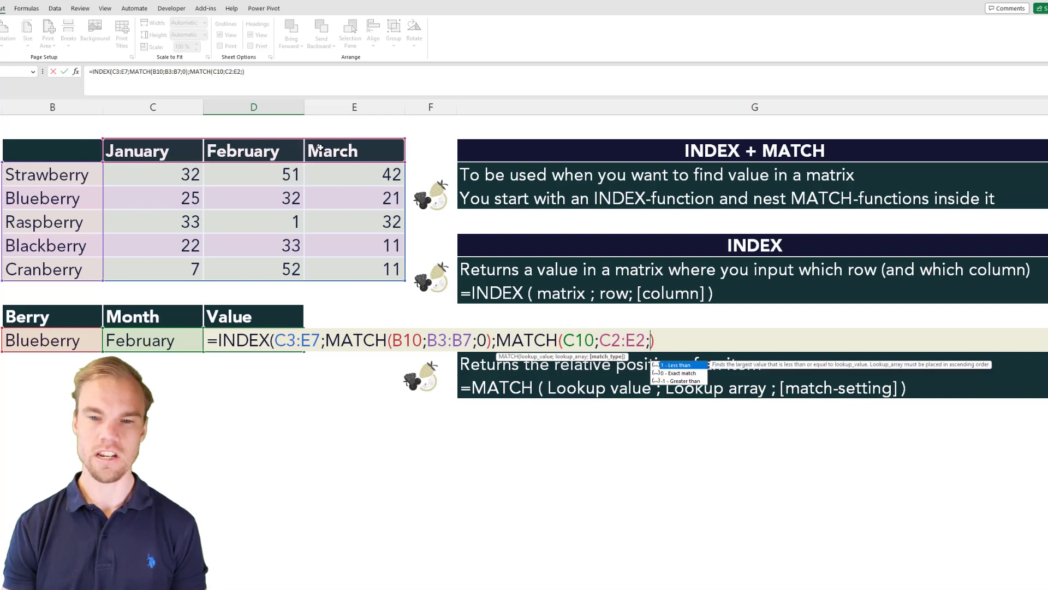
text())
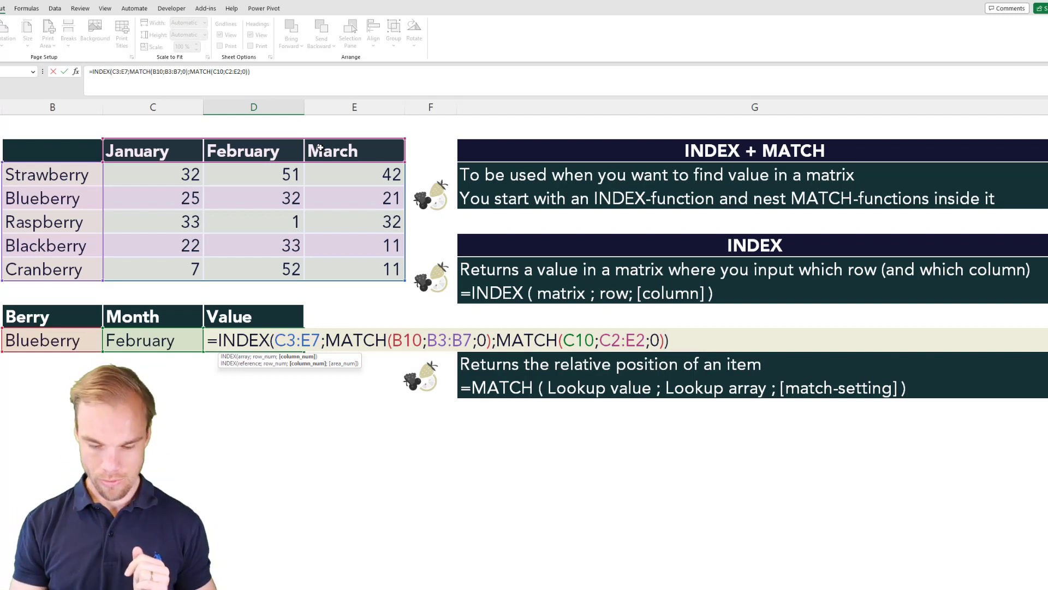
key(Return)
key(Up)
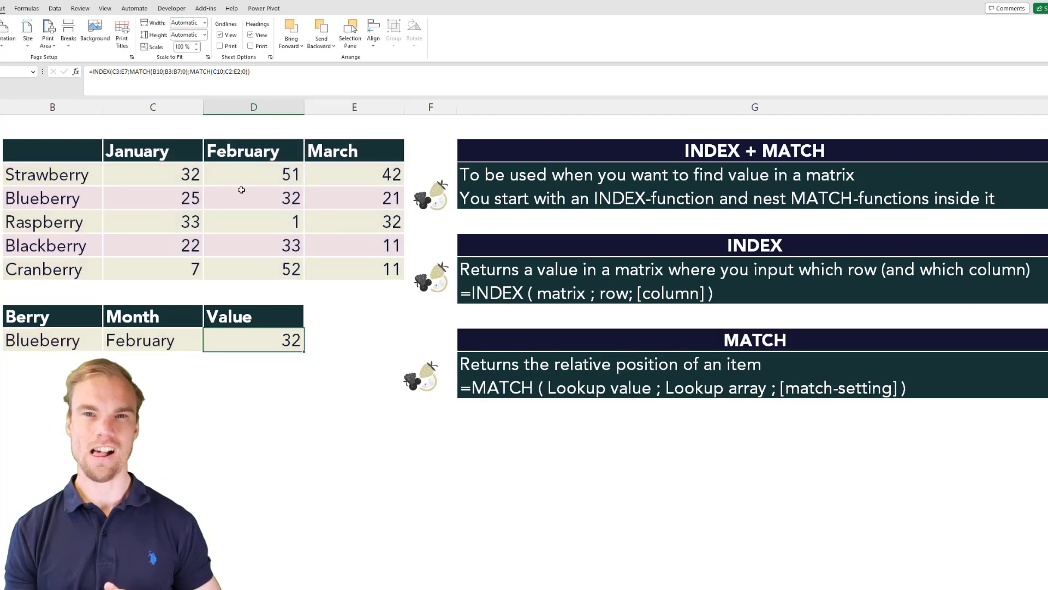
Change the selected Month in C10 to March.
click(165, 334)
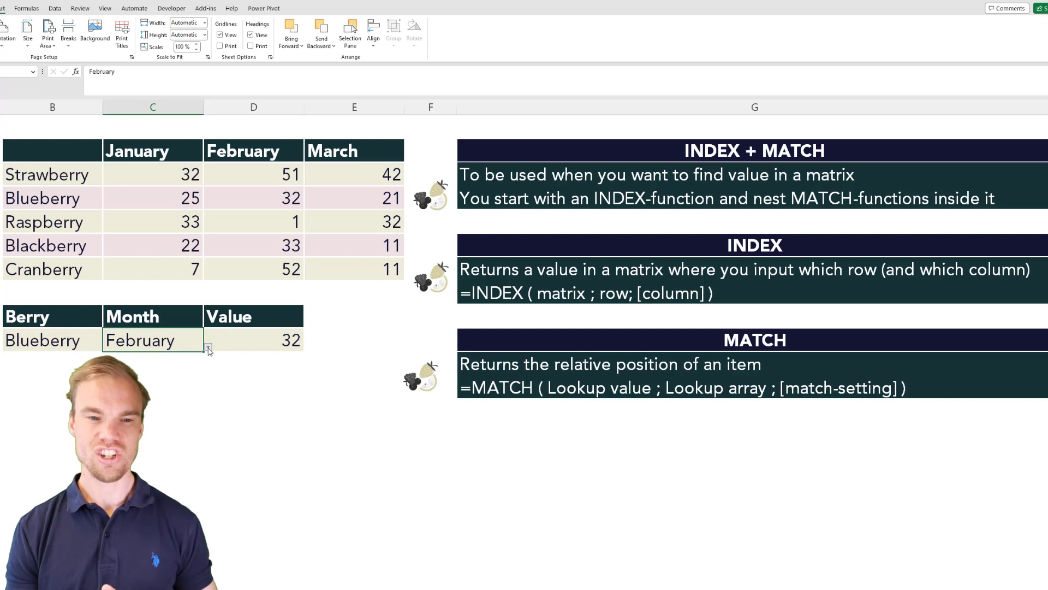
click(209, 348)
click(196, 379)
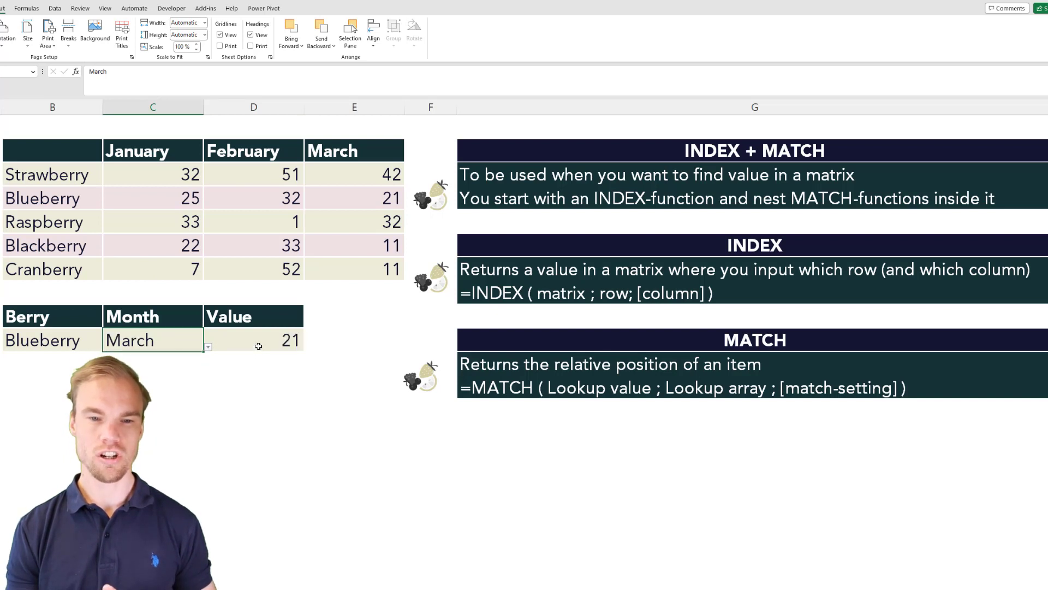
Check the formula result in D10 against the Blueberry row and March column of the matrix.
click(258, 346)
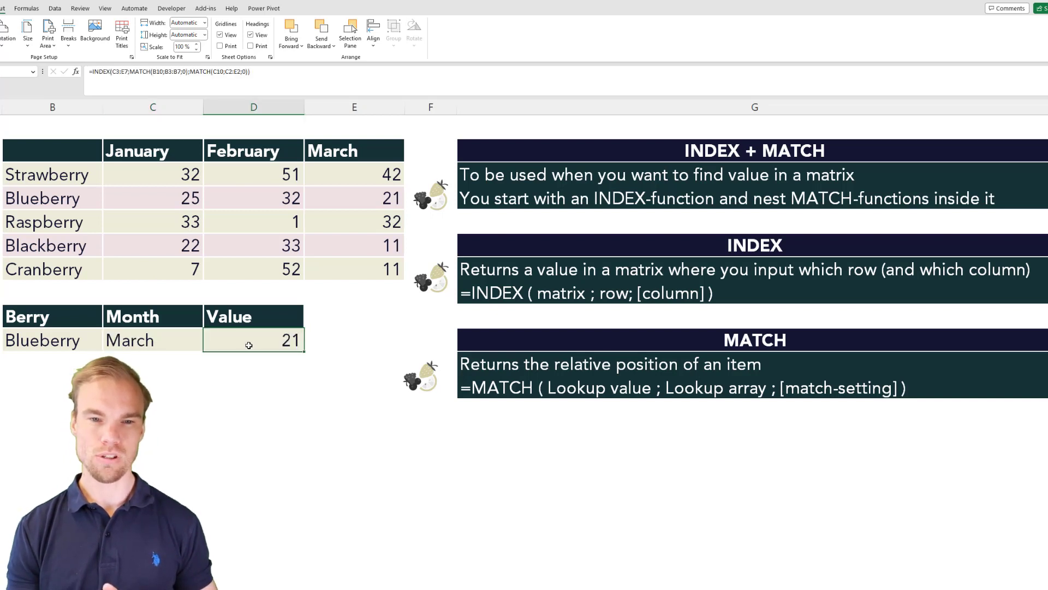
click(342, 153)
click(364, 199)
click(43, 198)
click(364, 199)
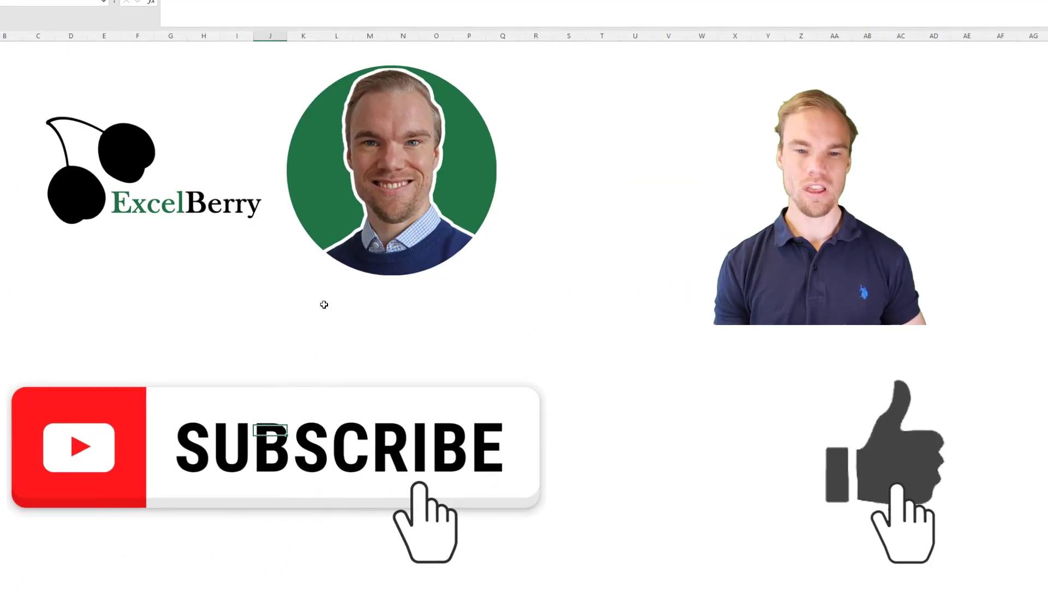
click(324, 304)
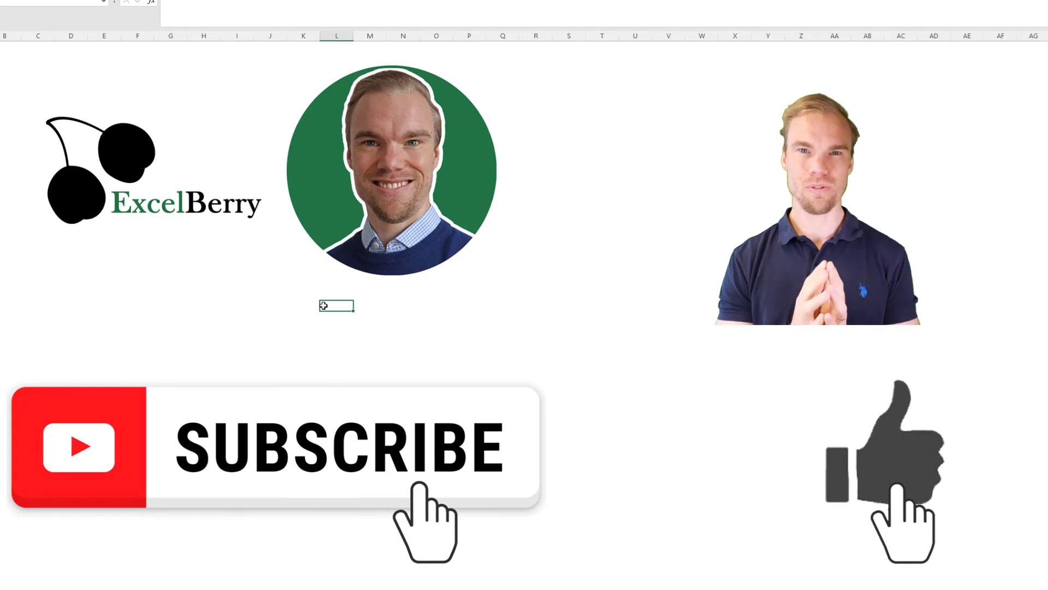